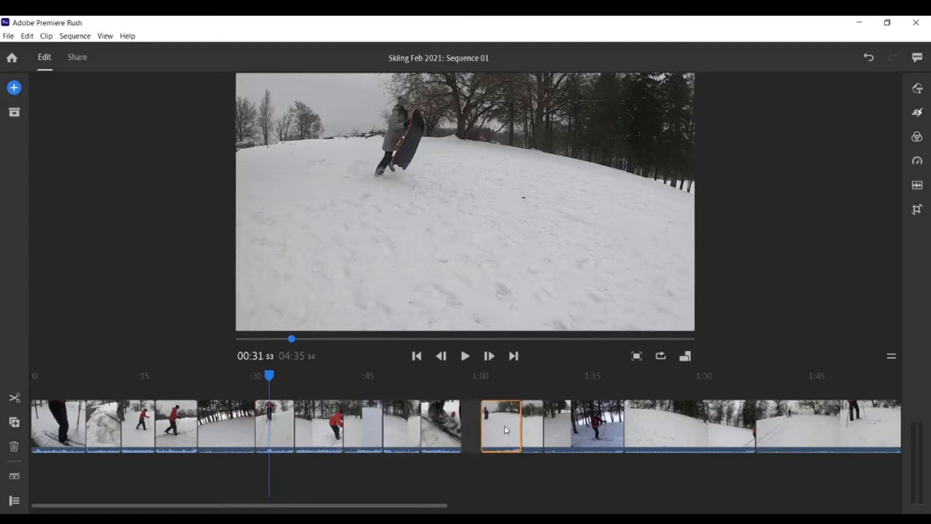
- Move the long snowy-hill clip from after the 1:15 mark to directly after the sixth clip, at about 0:35
left_click(682, 439)
left_click_drag(672, 435, 388, 424)
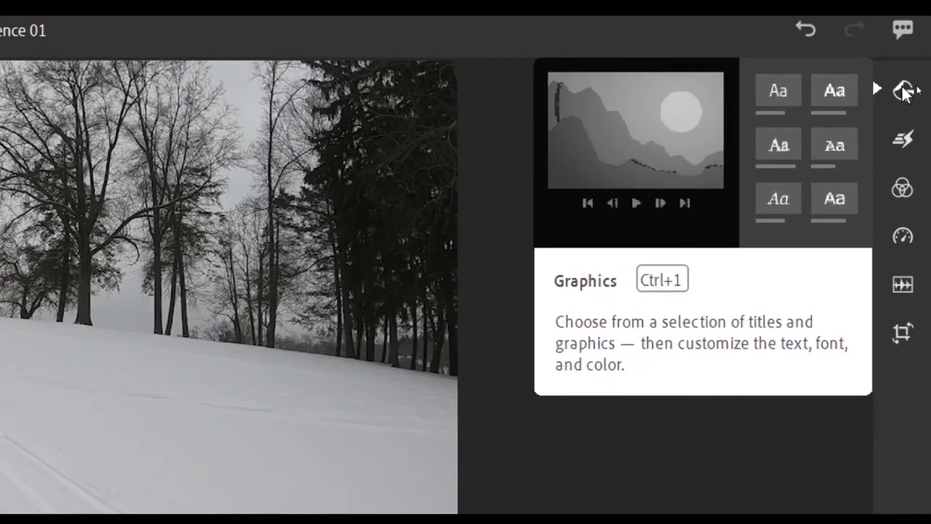
- Browse the full Titles collection of graphics and select the Basic Default Title template
left_click(905, 90)
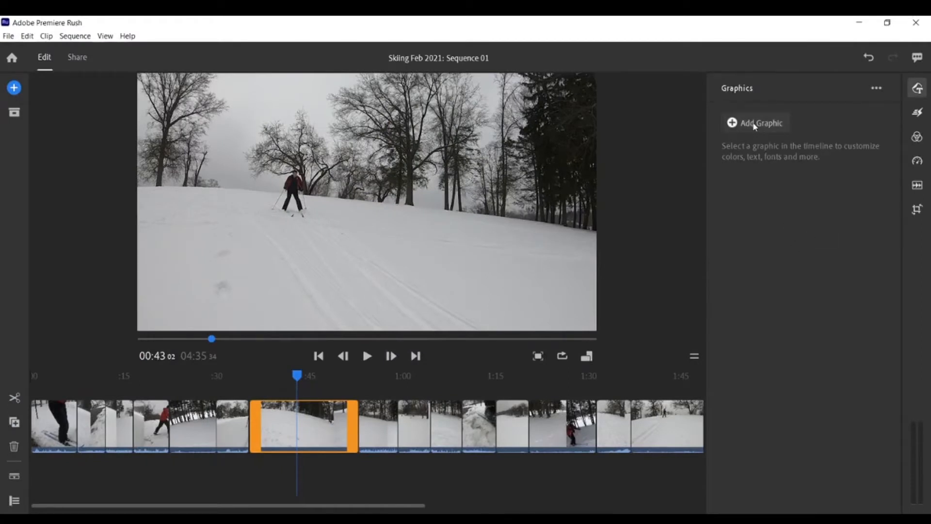
left_click(755, 124)
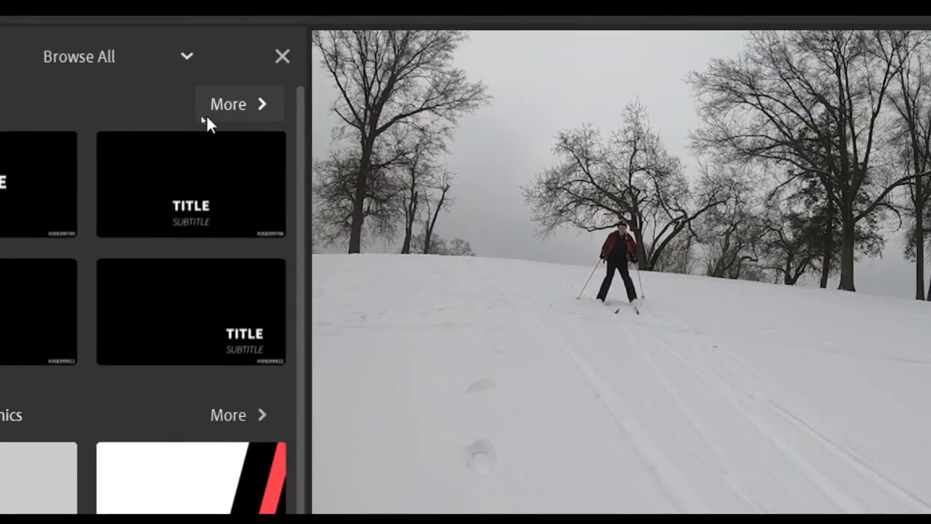
left_click(229, 103)
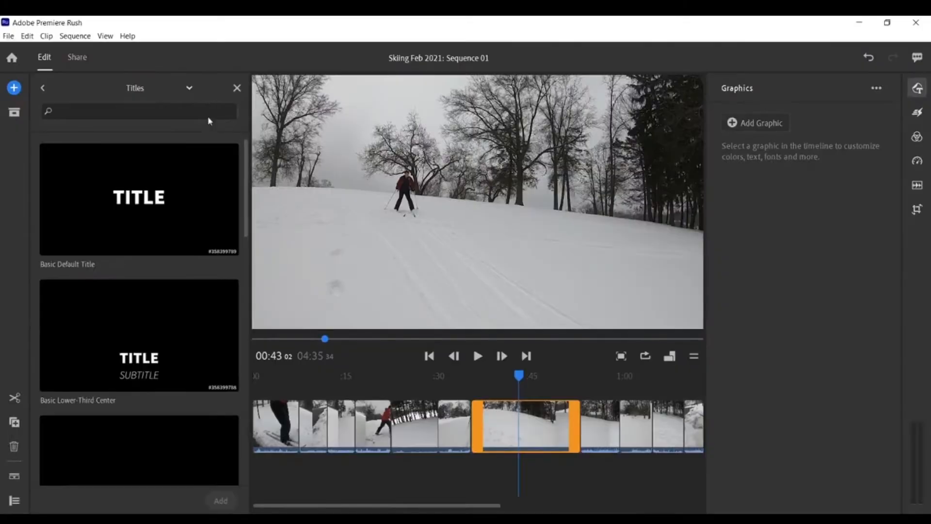
scroll(160, 206, "down", 2)
scroll(158, 206, "up", 2)
left_click(95, 209)
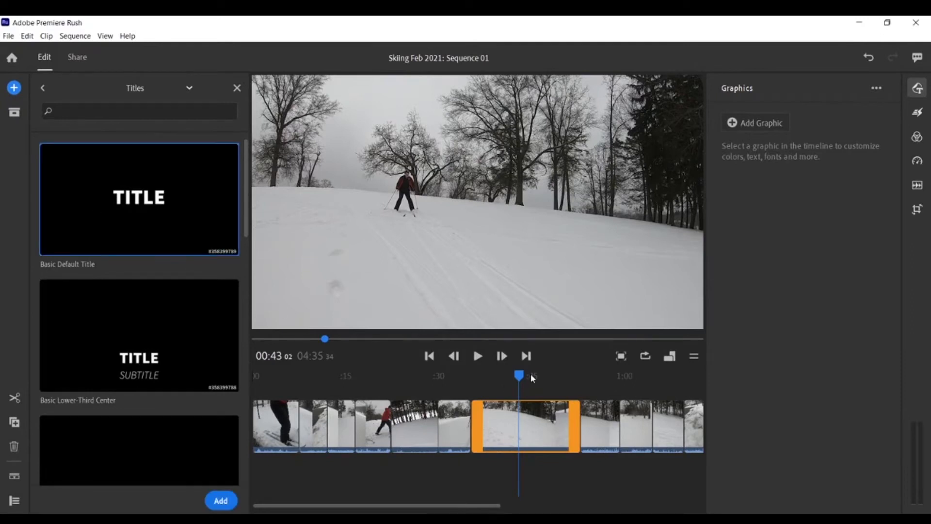
- Add the title at 00:00 and place it on the main video track ahead of the first clip
left_click_drag(519, 376, 246, 398)
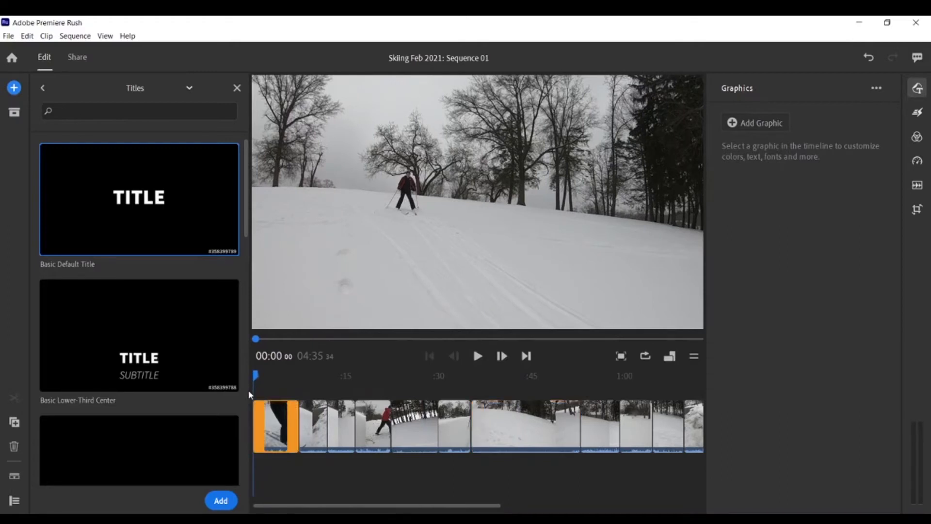
left_click(223, 504)
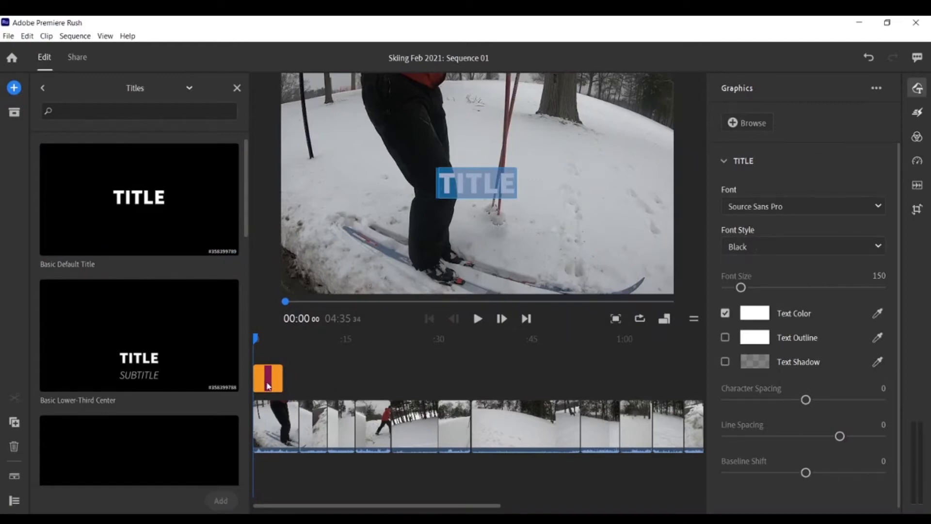
left_click_drag(268, 386, 256, 412)
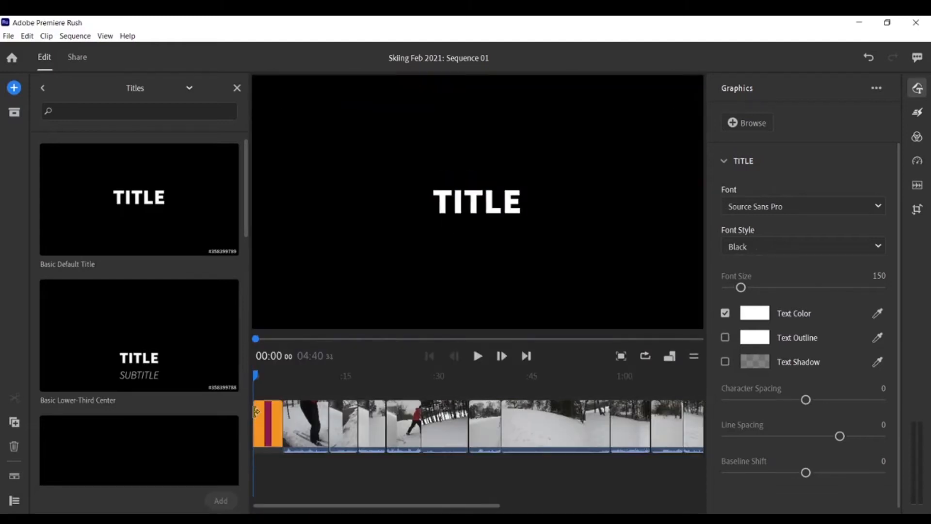
- Replace the placeholder title text with "Skiing Feb" on the first line and "2021" on the second
left_click(269, 376)
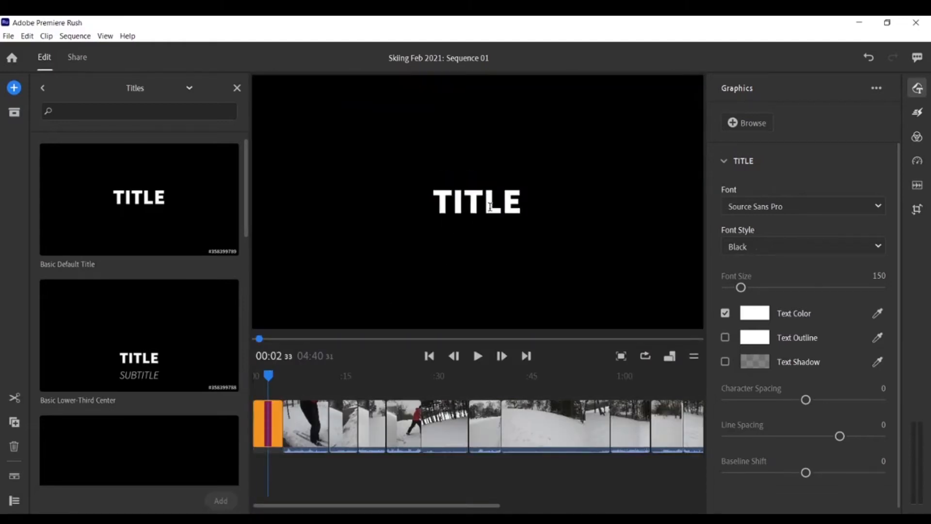
left_click(723, 161)
left_click(724, 160)
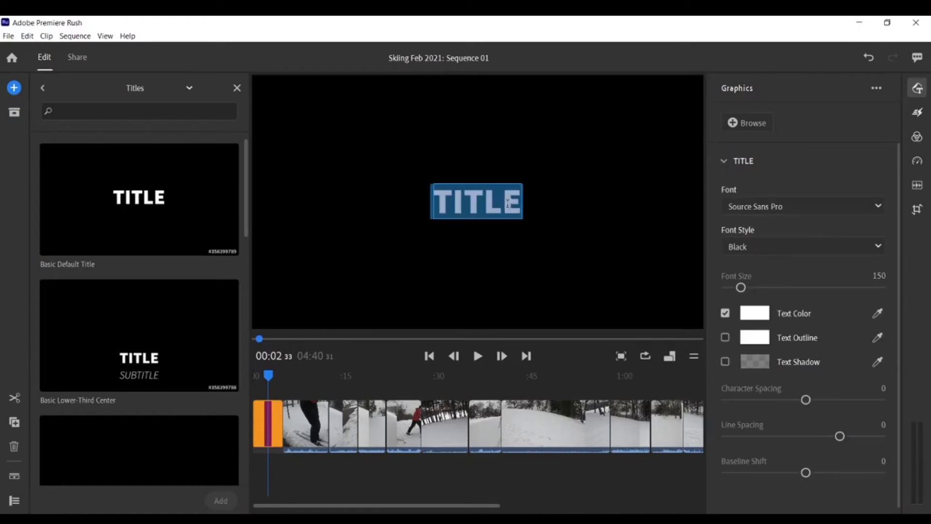
left_click(520, 204)
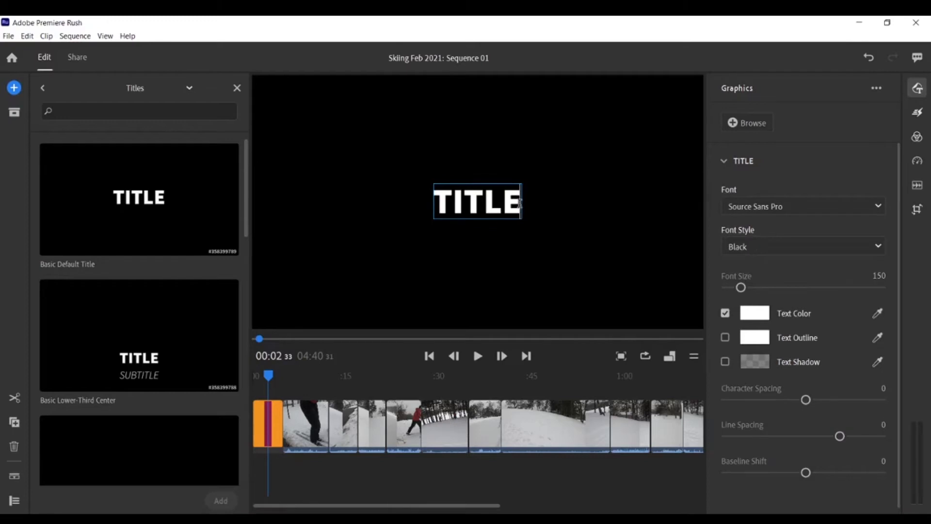
key("BackSpace")
key("BackSpace")
key("BackSpace")
key("BackSpace")
key("BackSpace")
type("Skiing Feb")
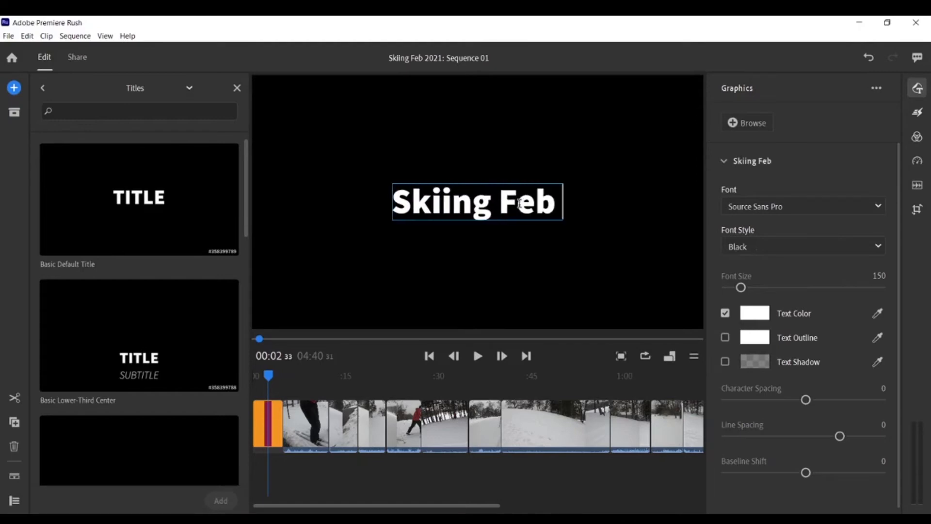
key("Return")
type("20")
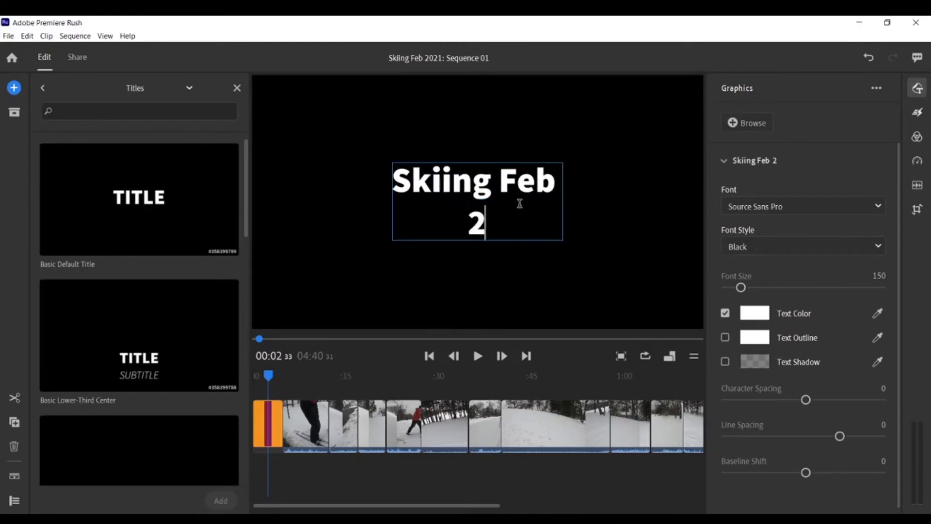
type("21")
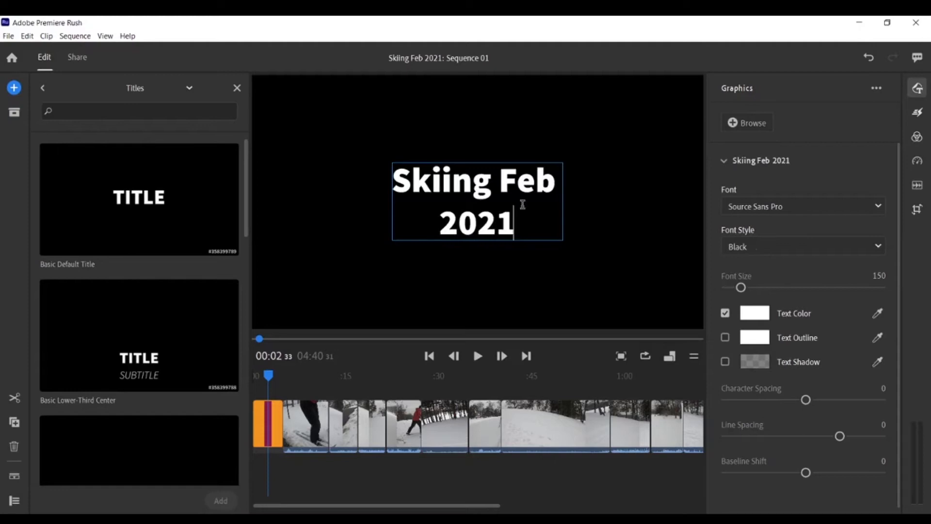
- Change the font of the whole title text to Stencil
key("ctrl+a")
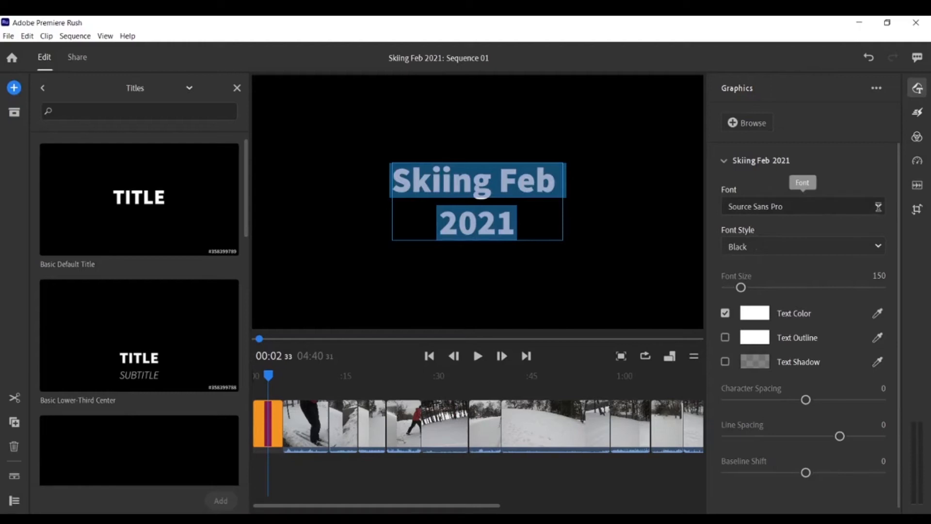
left_click(878, 207)
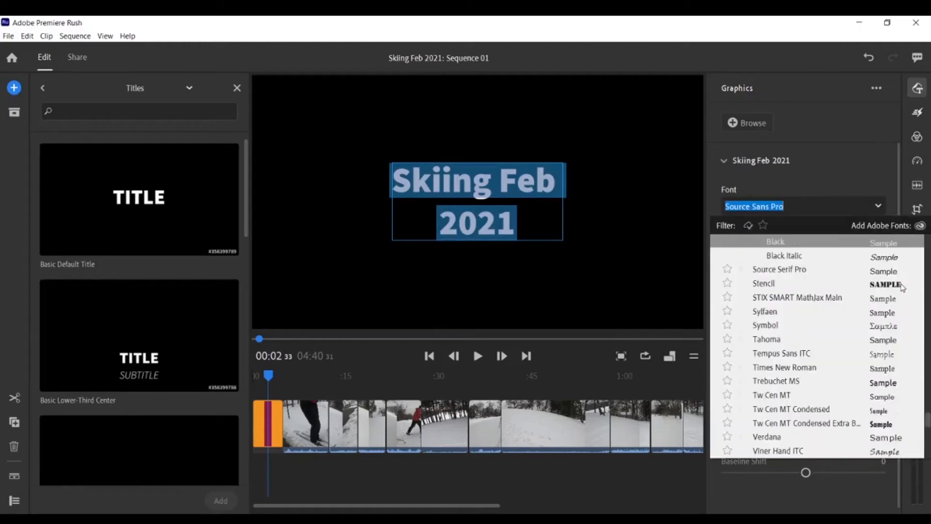
left_click(888, 286)
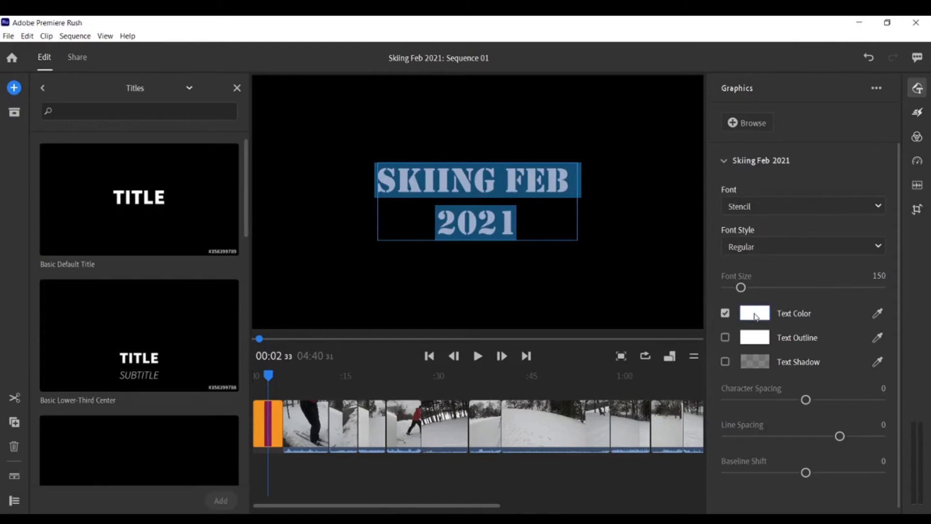
- Set the title's text color to blue 210EF2 and enable a thicker white text outline
left_click(755, 314)
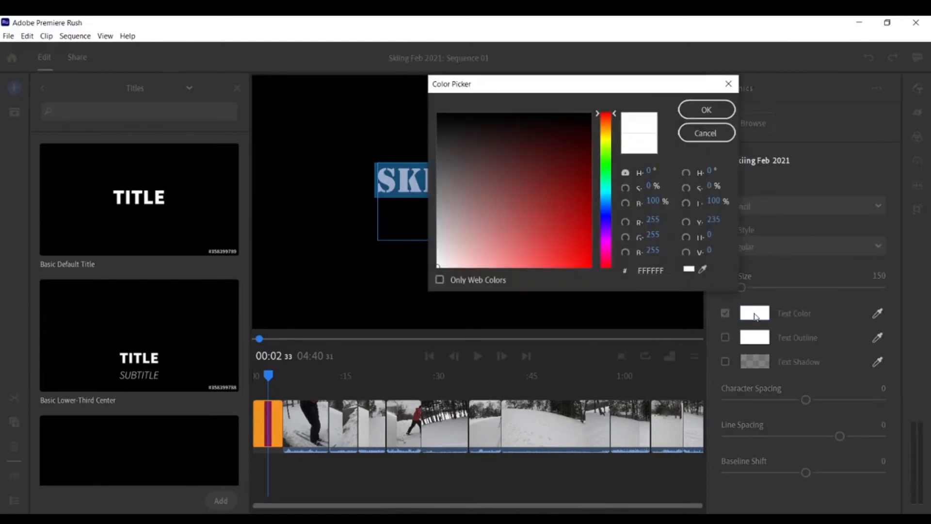
left_click(606, 217)
left_click(582, 258)
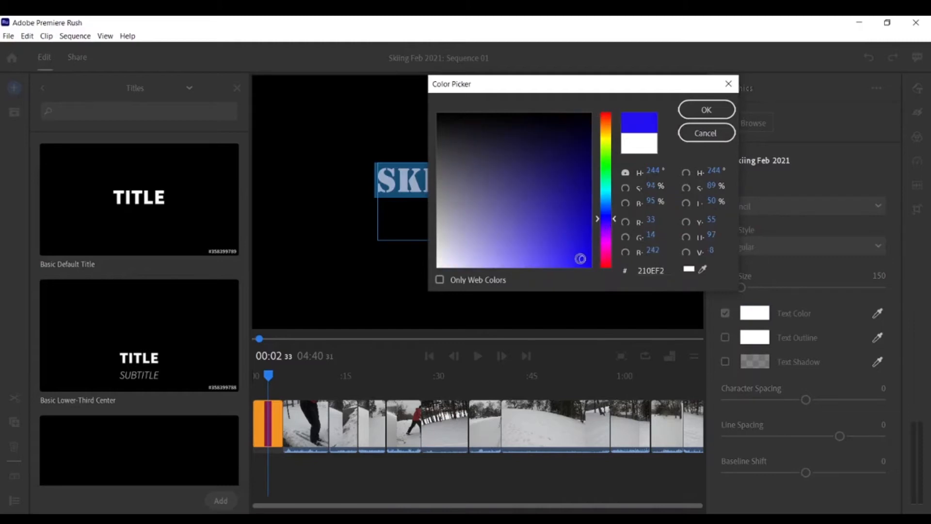
left_click(706, 110)
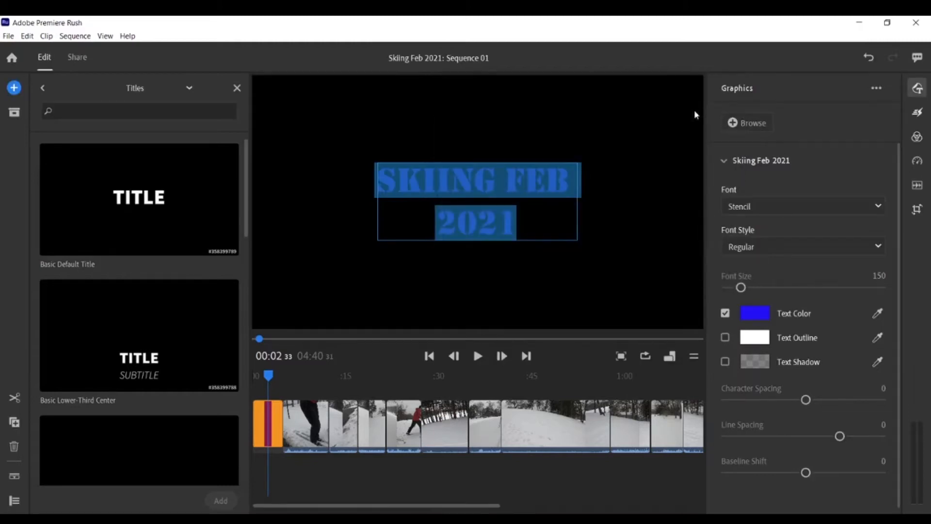
left_click(726, 338)
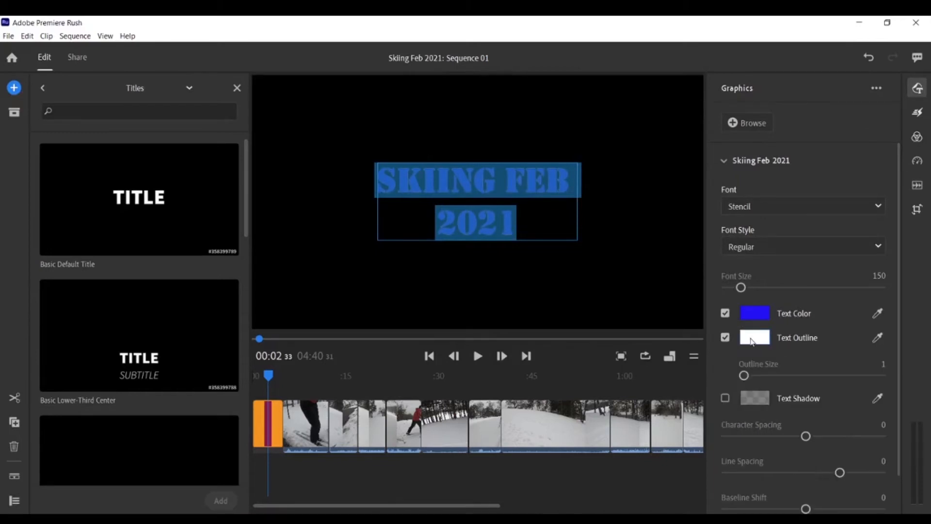
left_click_drag(744, 375, 767, 376)
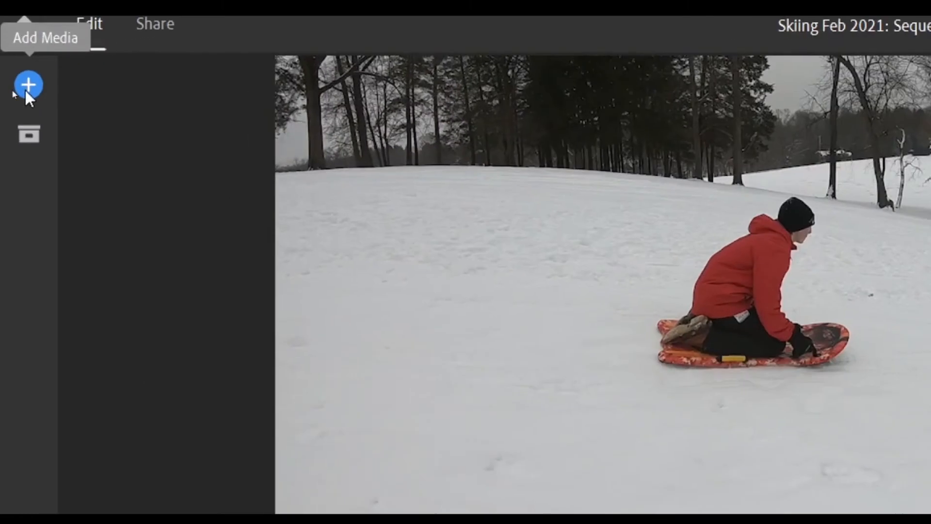
- Browse the audio soundtracks and preview the track Big Shot
left_click(25, 92)
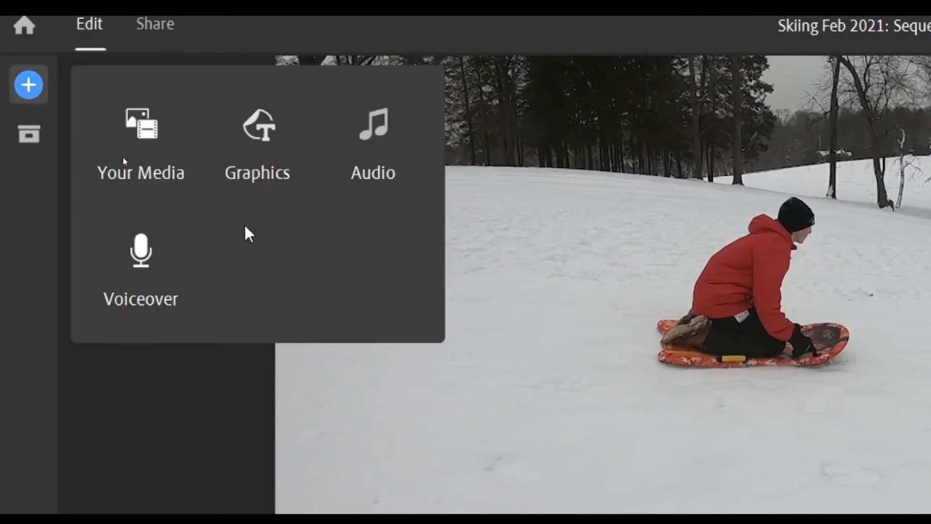
left_click(379, 122)
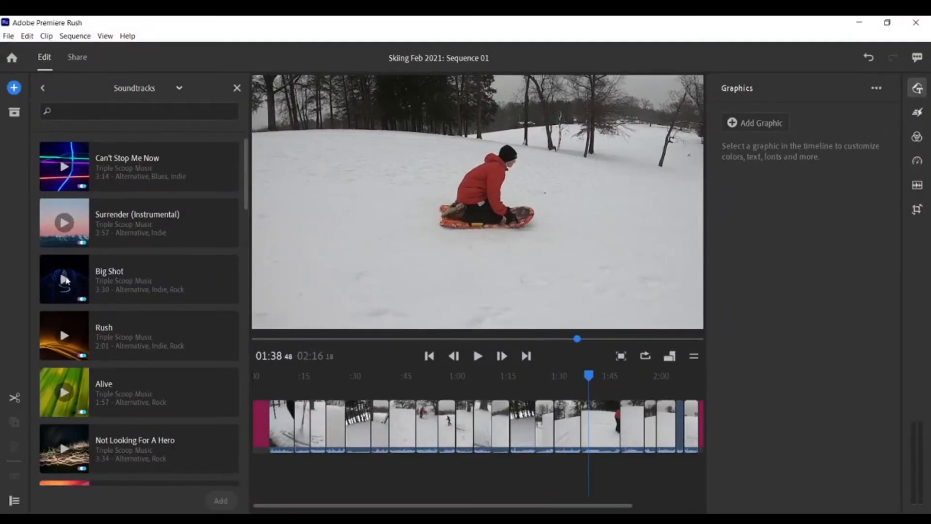
left_click(62, 285)
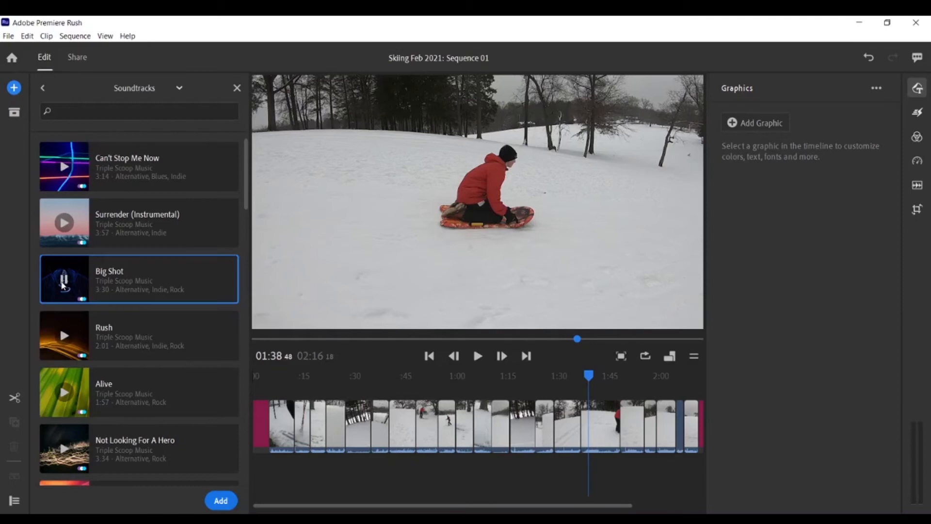
- Search the soundtracks for "bring the thunder" and add the non-instrumental Bring The Thunder track at the start of the timeline
left_click(176, 109)
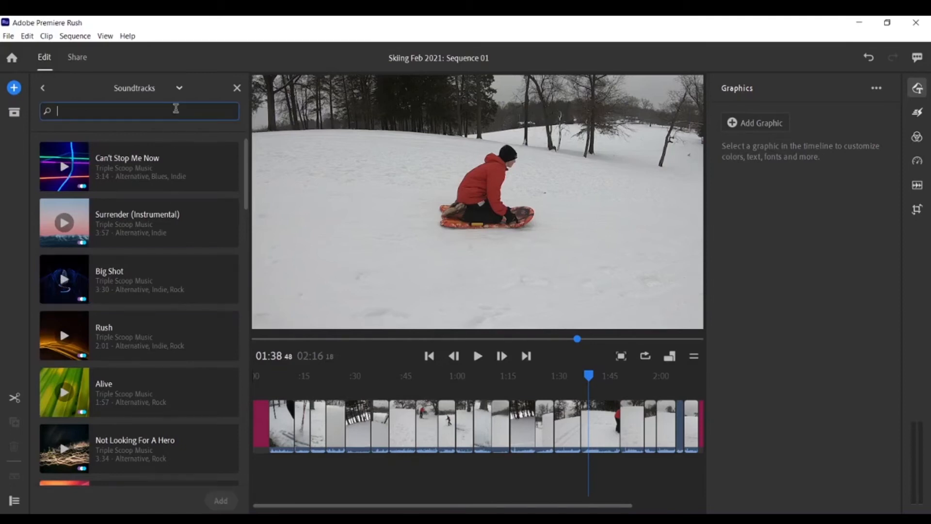
type("bring the thunder")
left_click(129, 171)
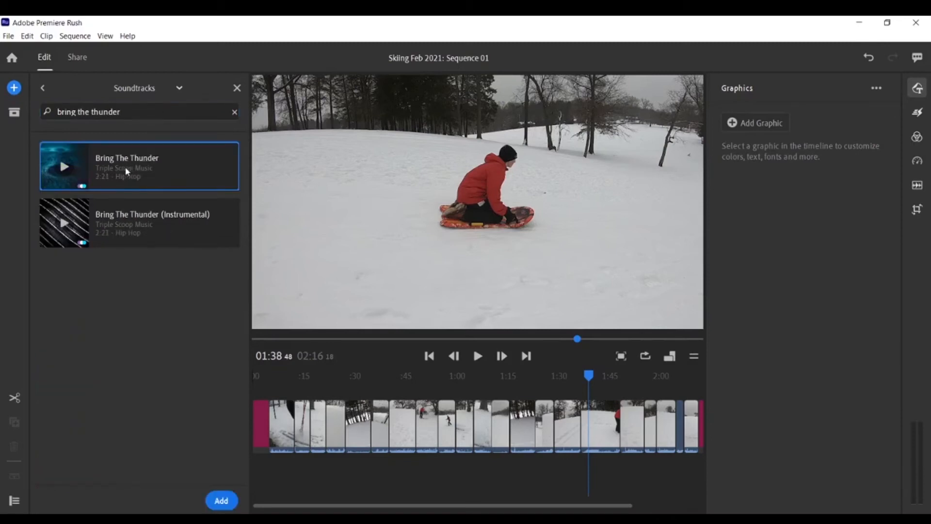
left_click_drag(588, 375, 243, 384)
left_click(210, 501)
- Trim the end of the Bring The Thunder soundtrack to line up with the end of the last video clip
left_click_drag(626, 506, 668, 505)
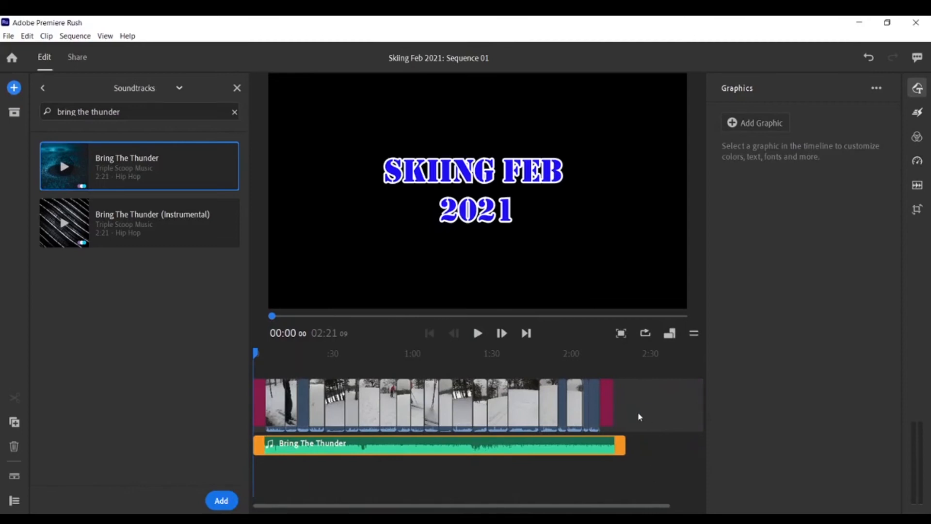
left_click_drag(621, 445, 609, 446)
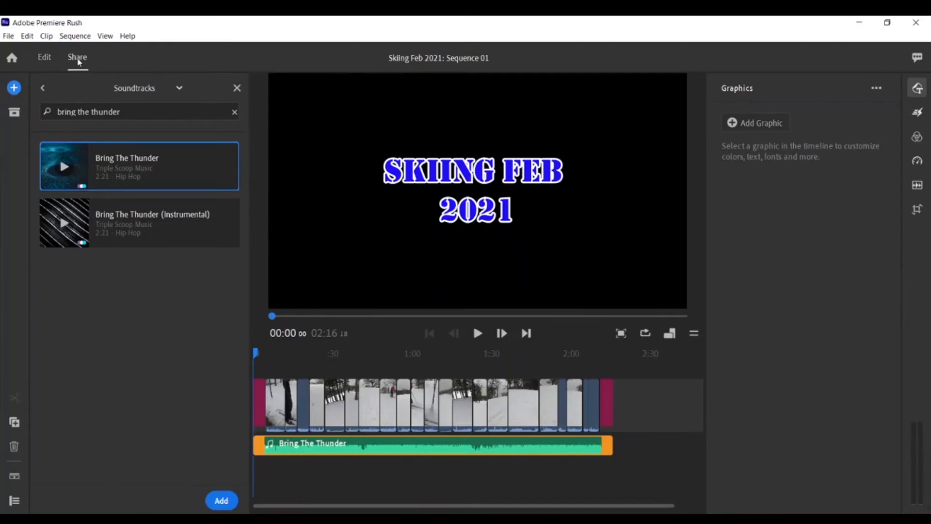
- Review the YouTube sharing settings and export the sequence with only the Local destination enabled
left_click(78, 58)
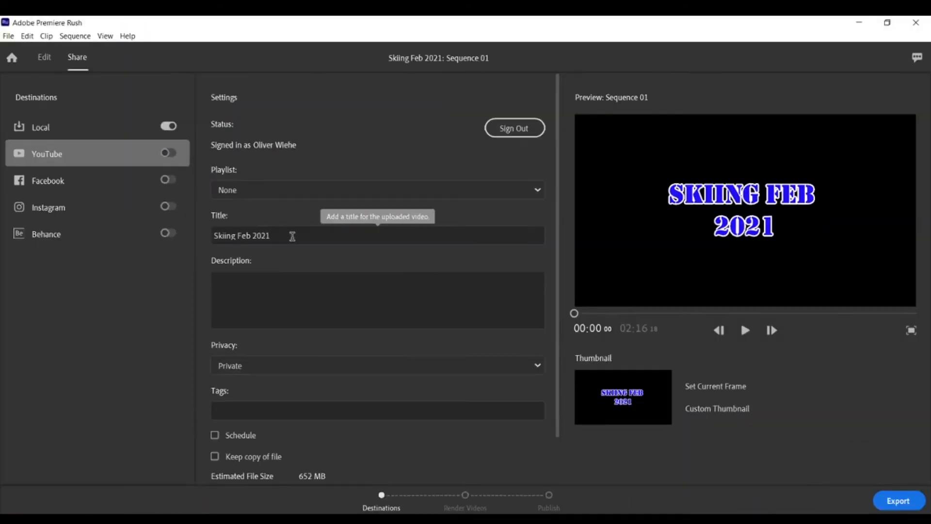
scroll(388, 325, "down", 1)
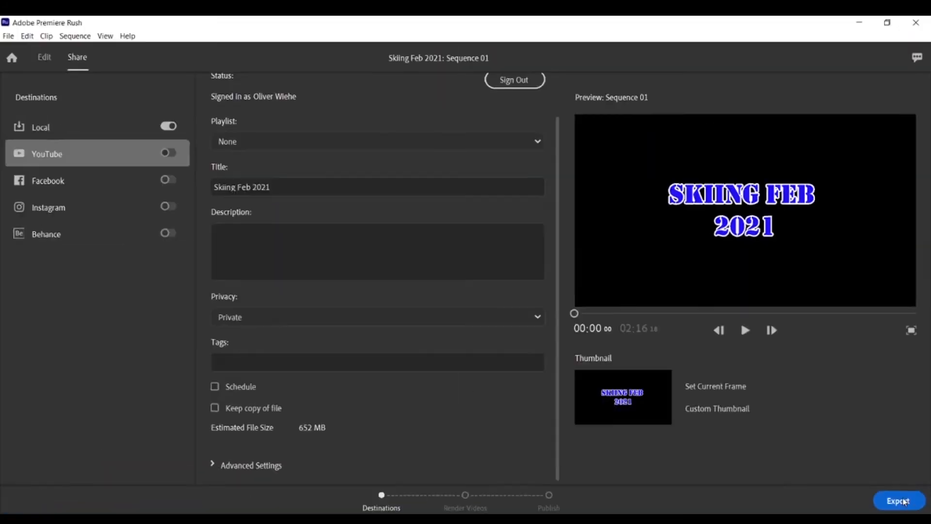
left_click(879, 481)
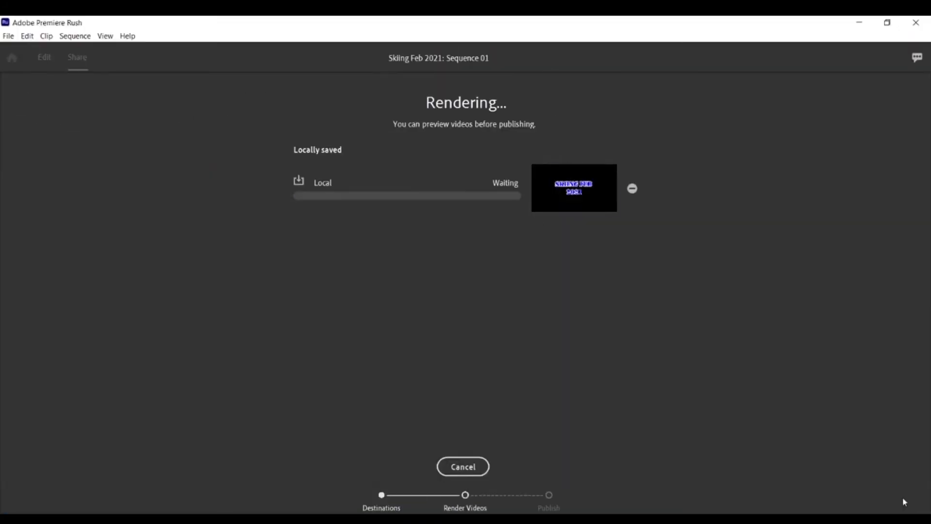